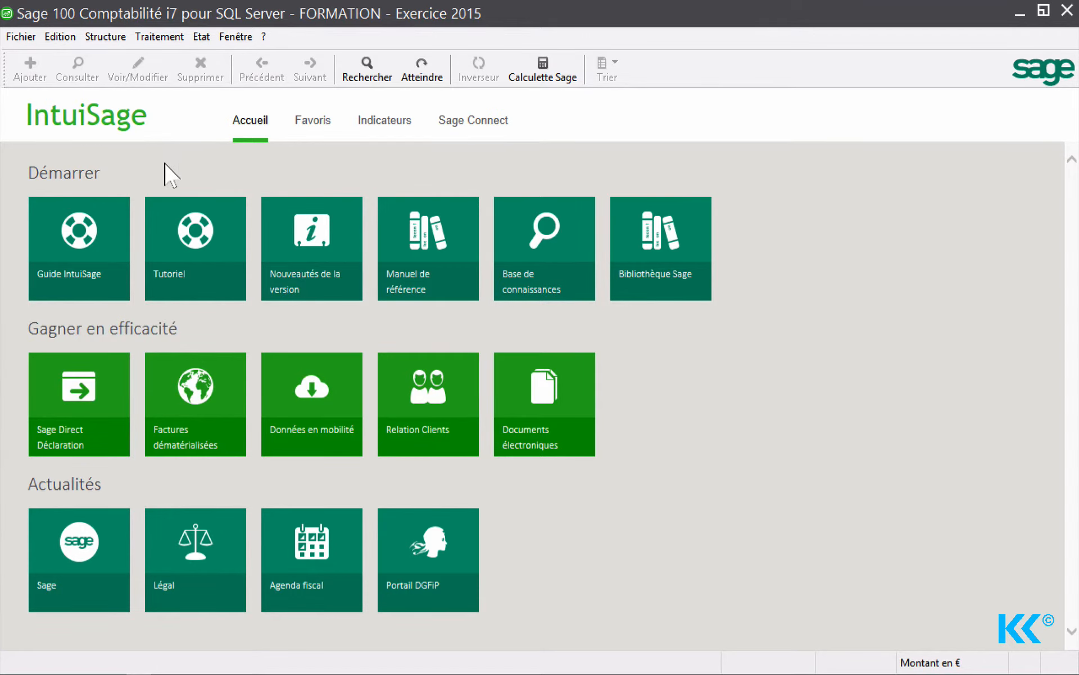
# - Import the general accounts from the Import PCG text file using the Modele import PCG custom format
pyautogui.click(10, 38)
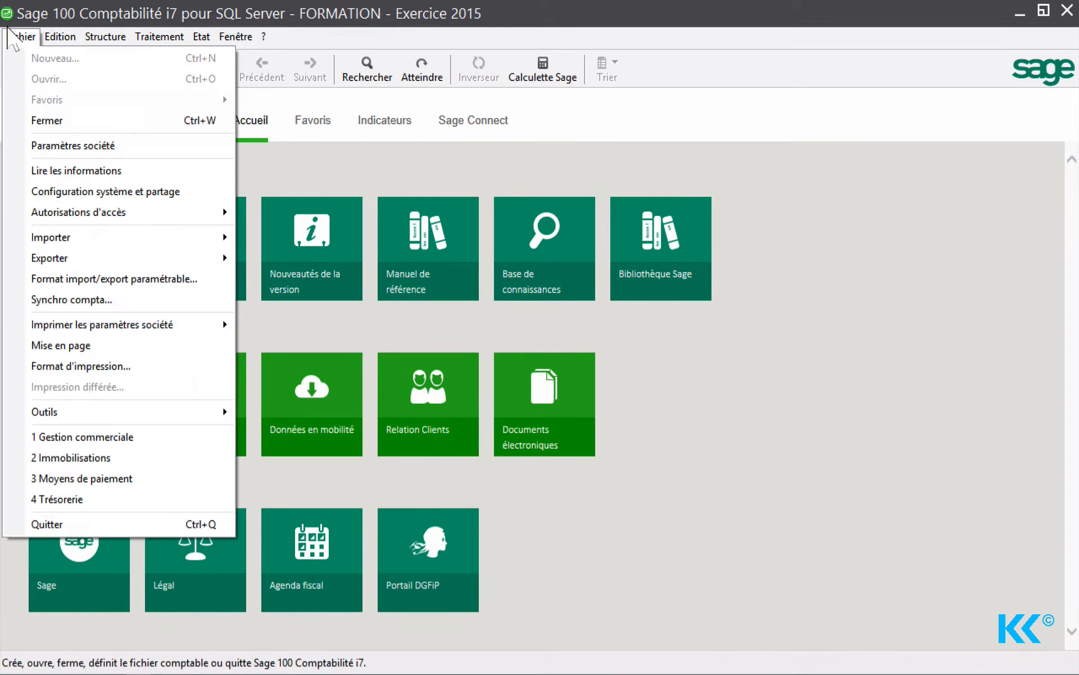
pyautogui.moveTo(31, 237)
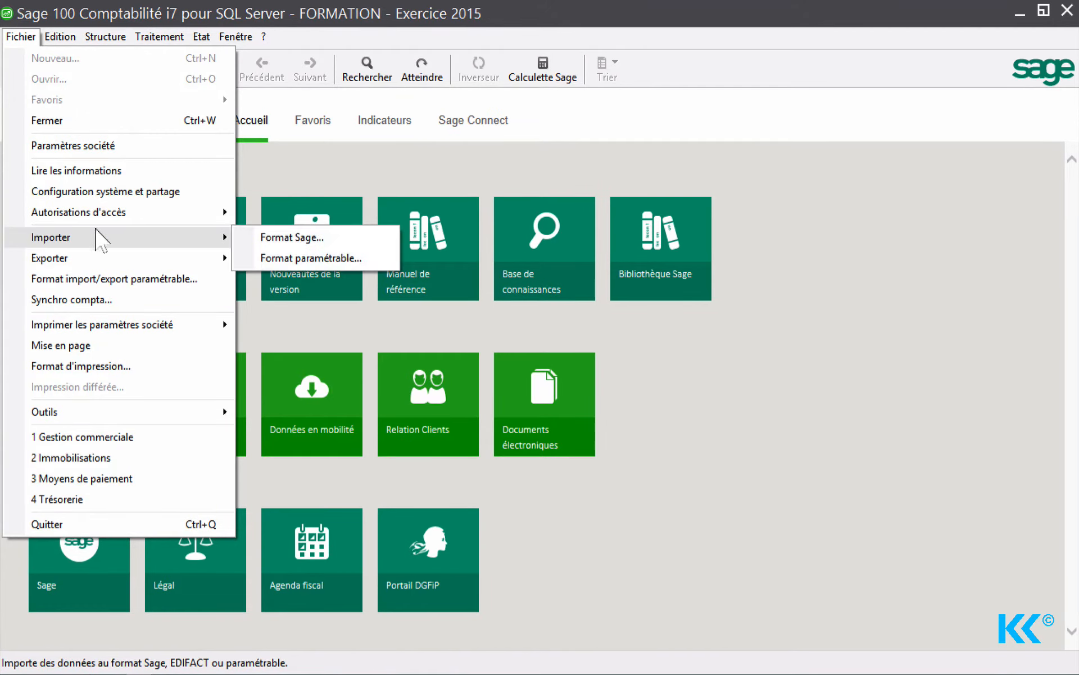
pyautogui.click(294, 250)
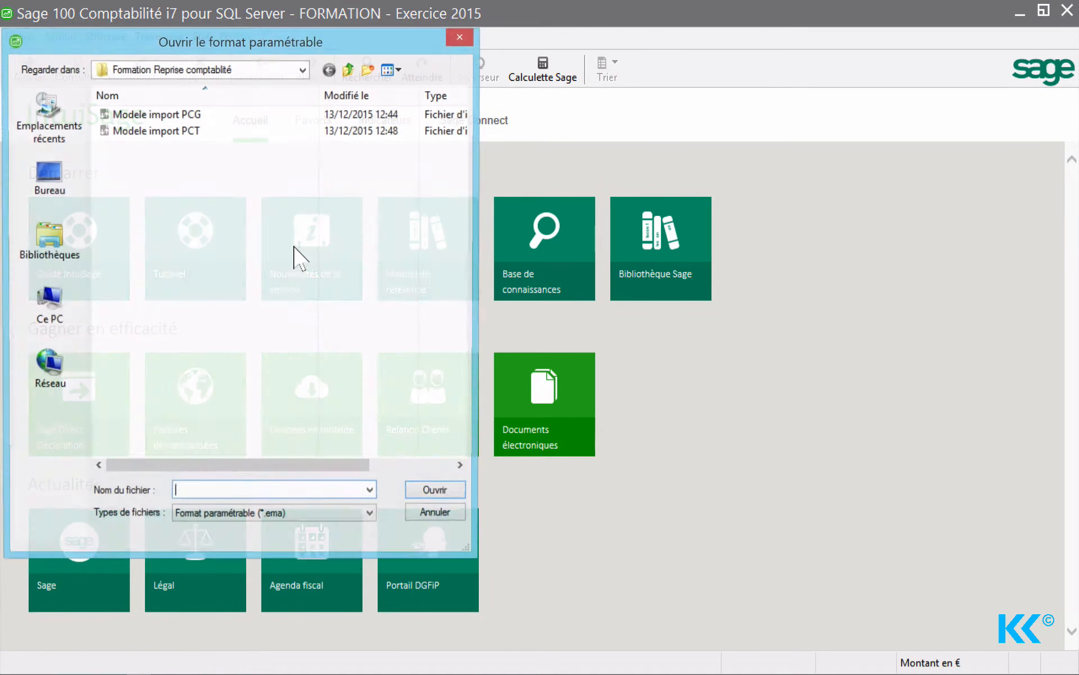
pyautogui.click(187, 114)
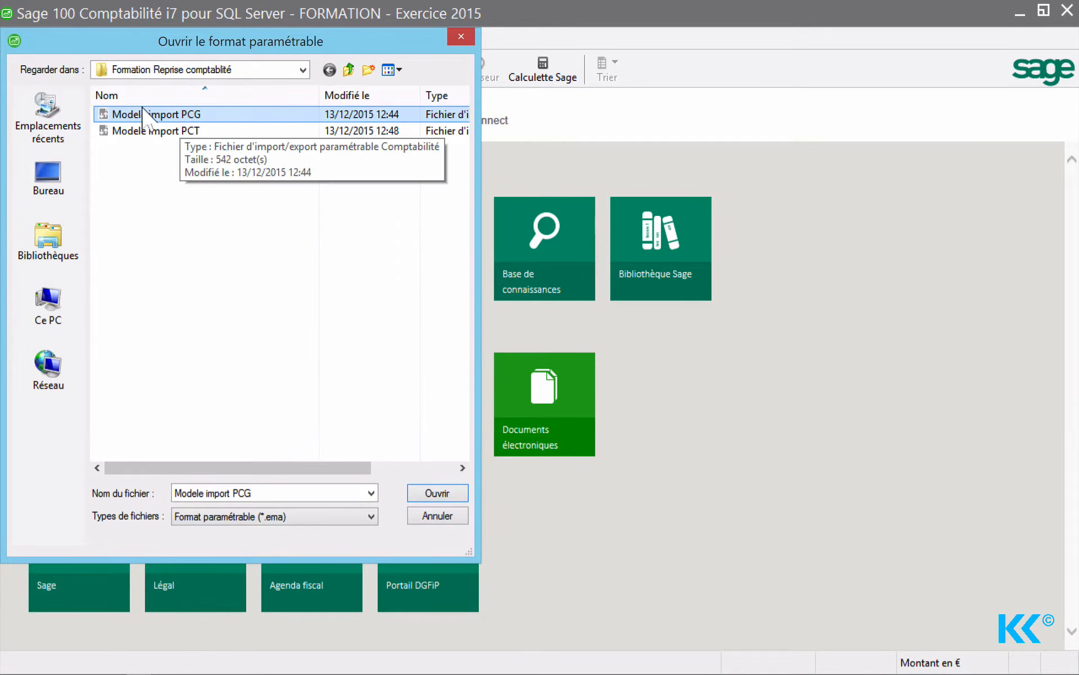
pyautogui.click(432, 494)
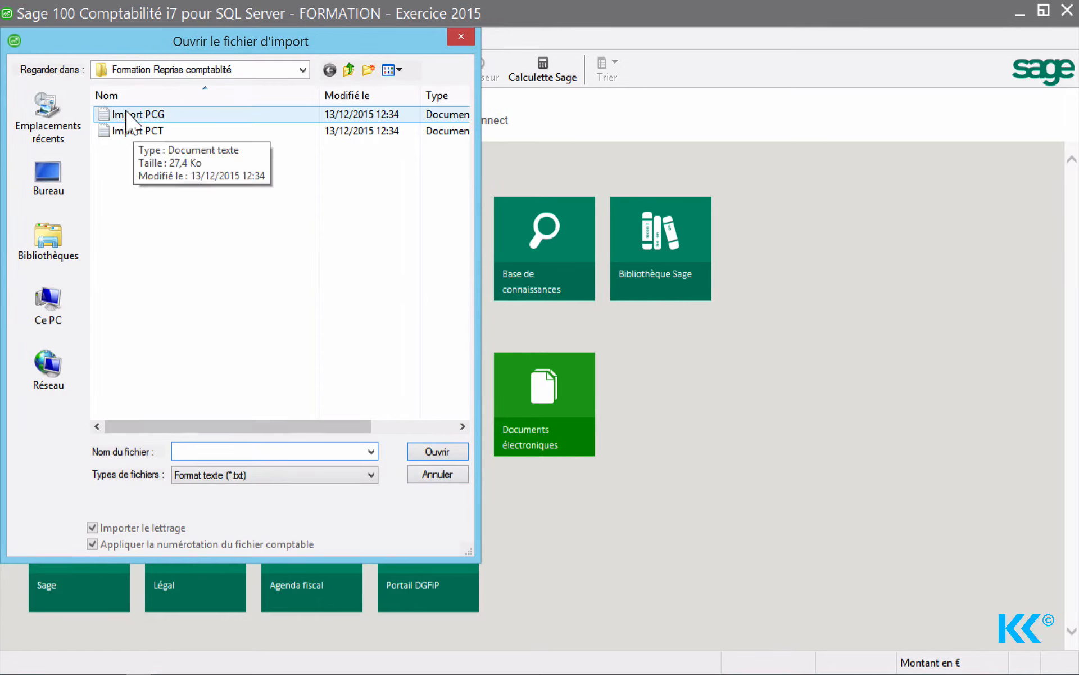
pyautogui.click(125, 115)
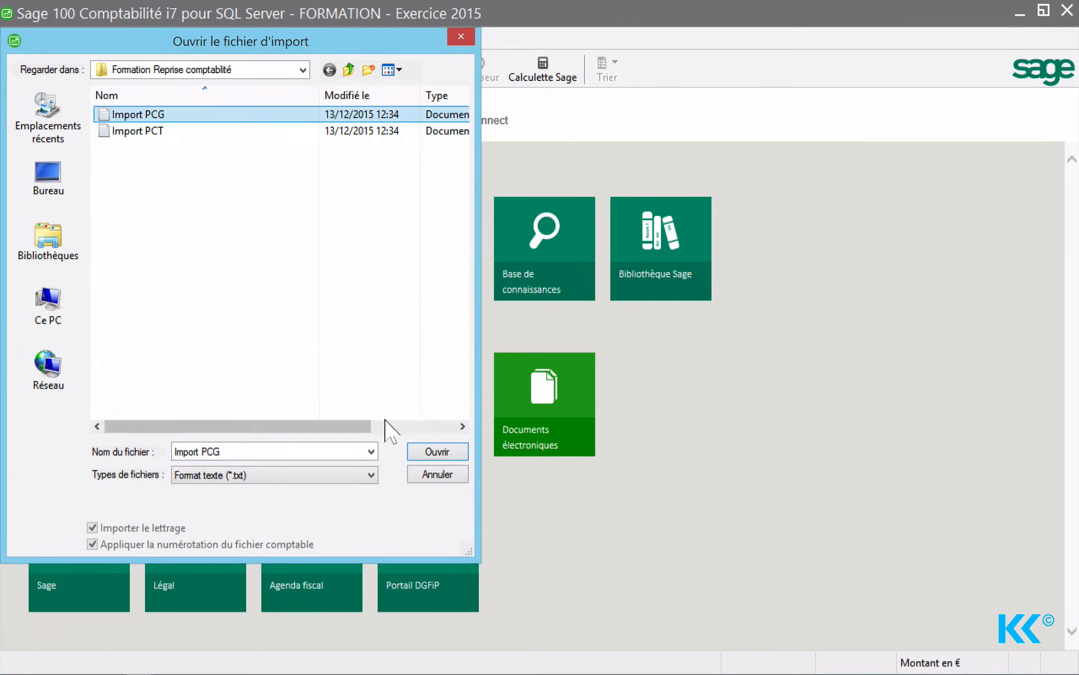
pyautogui.click(424, 446)
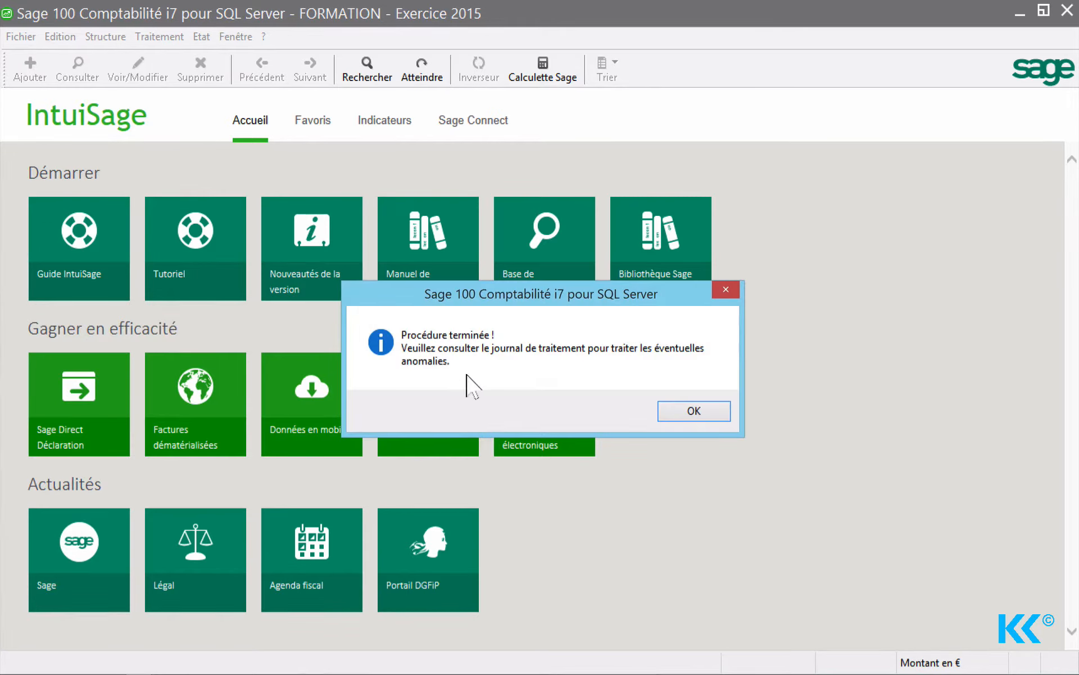
pyautogui.click(677, 410)
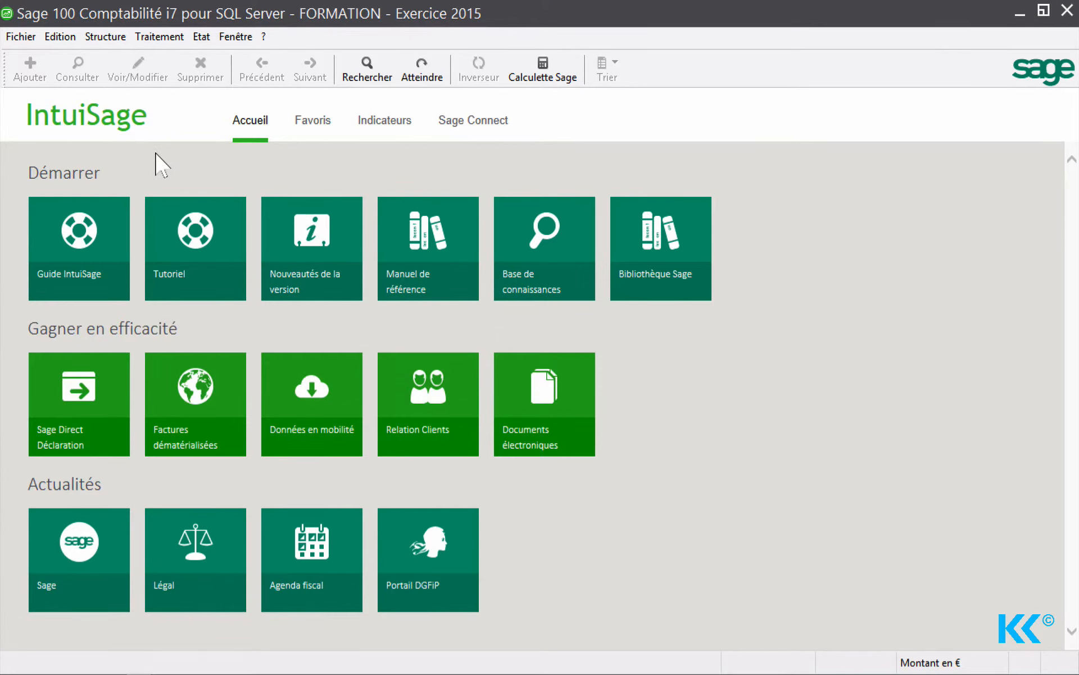
# - Review the processing log in a maximized window for the general accounts import, and close it
pyautogui.click(48, 37)
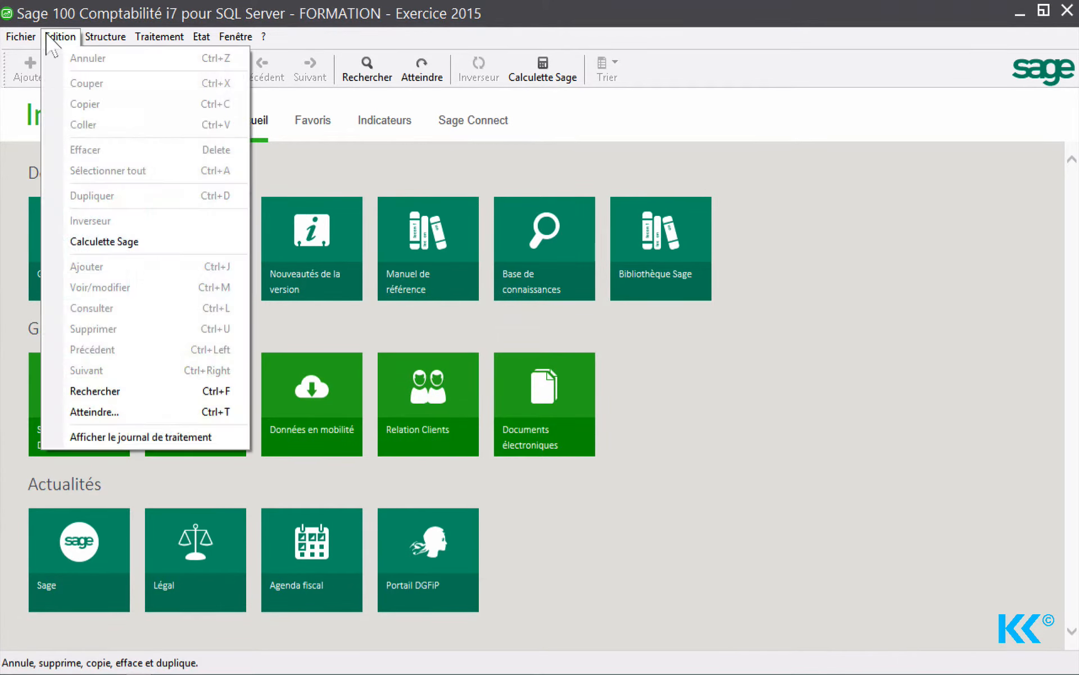
pyautogui.click(102, 437)
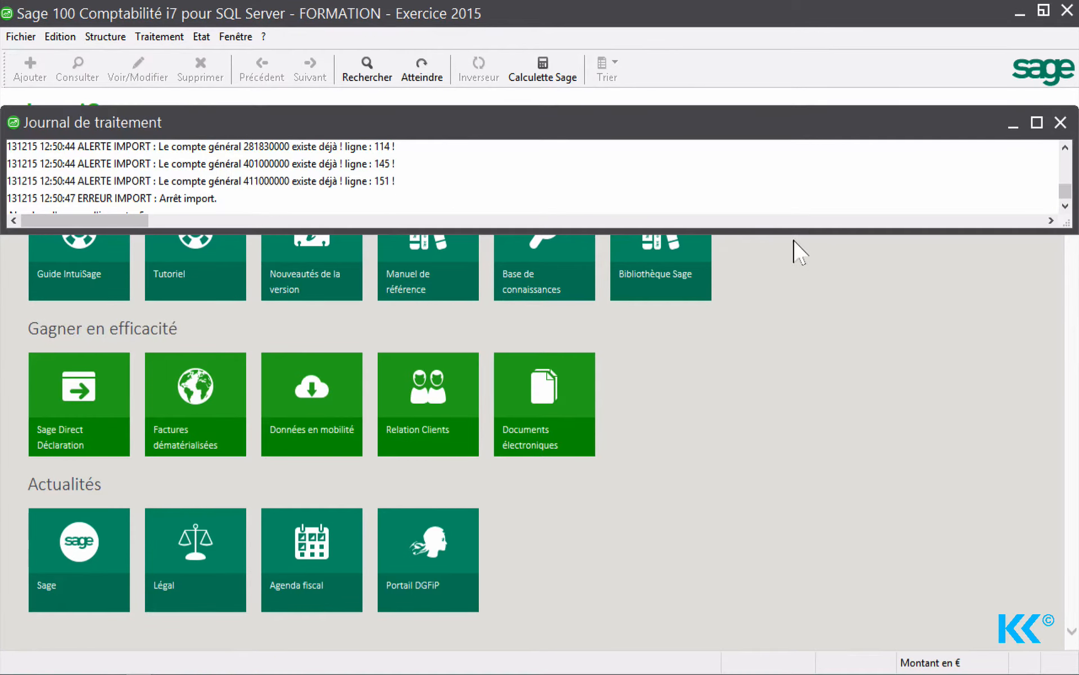
pyautogui.doubleClick(821, 132)
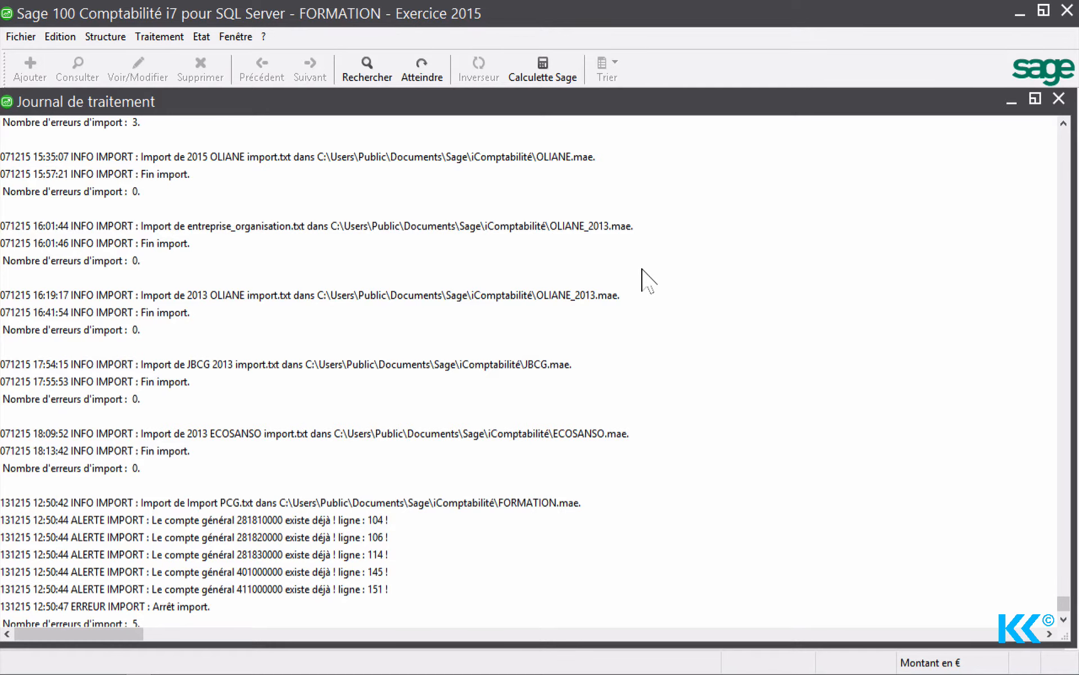
pyautogui.click(1051, 97)
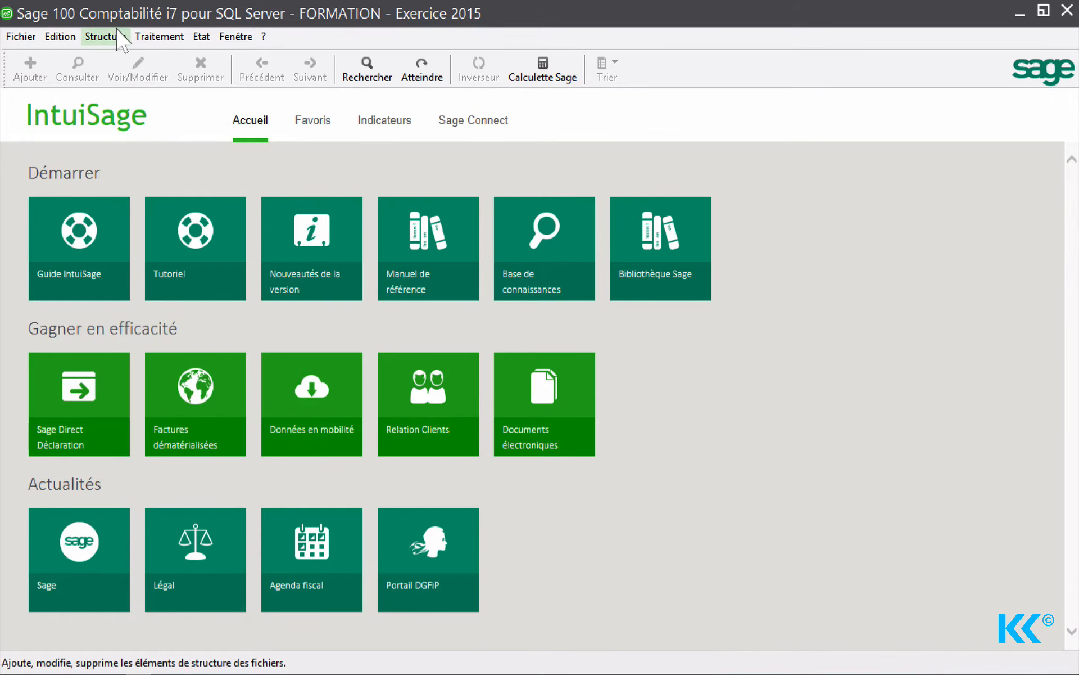
# - Open the chart of accounts and widen the Numéro column to show the full account numbers
pyautogui.click(107, 37)
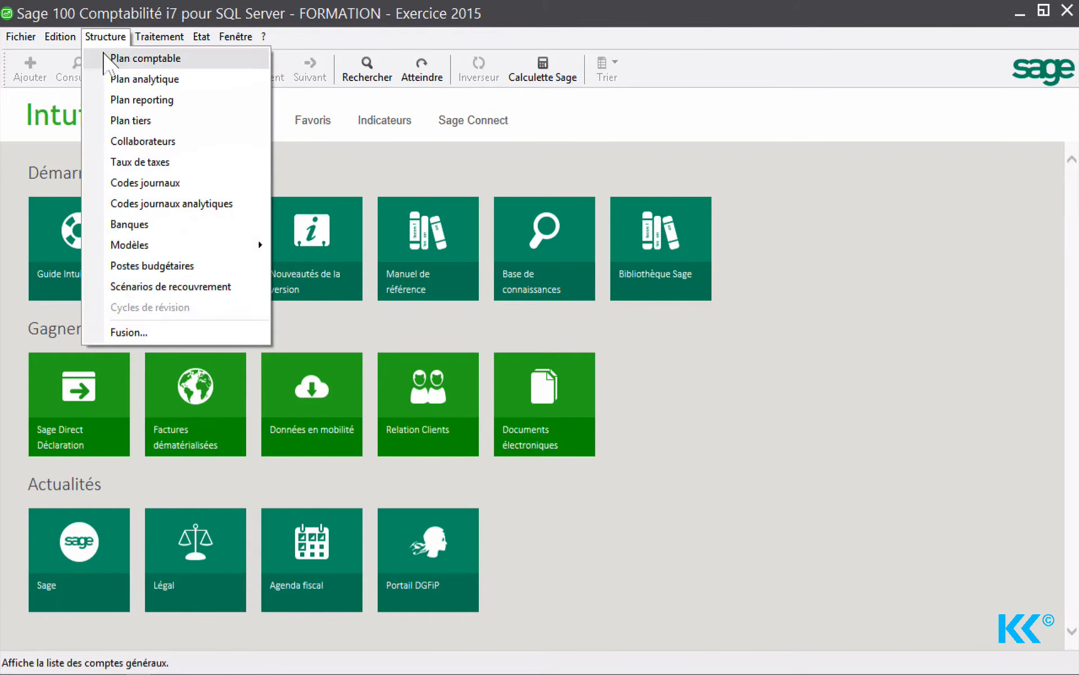
pyautogui.click(105, 58)
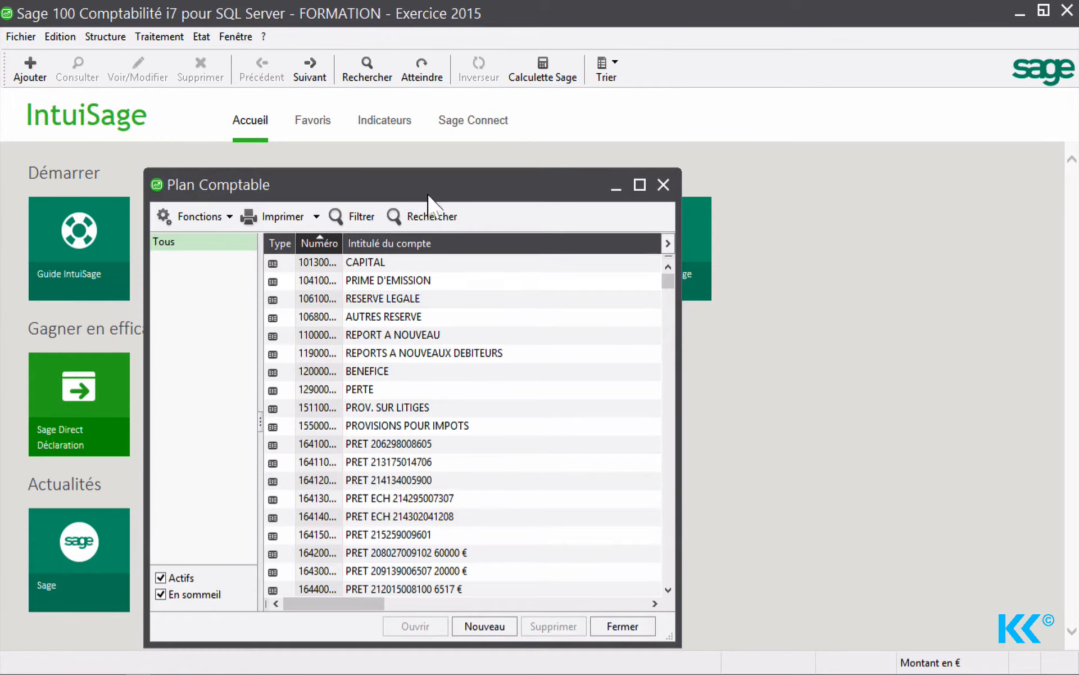
pyautogui.moveTo(342, 243); pyautogui.dragTo(380, 240)
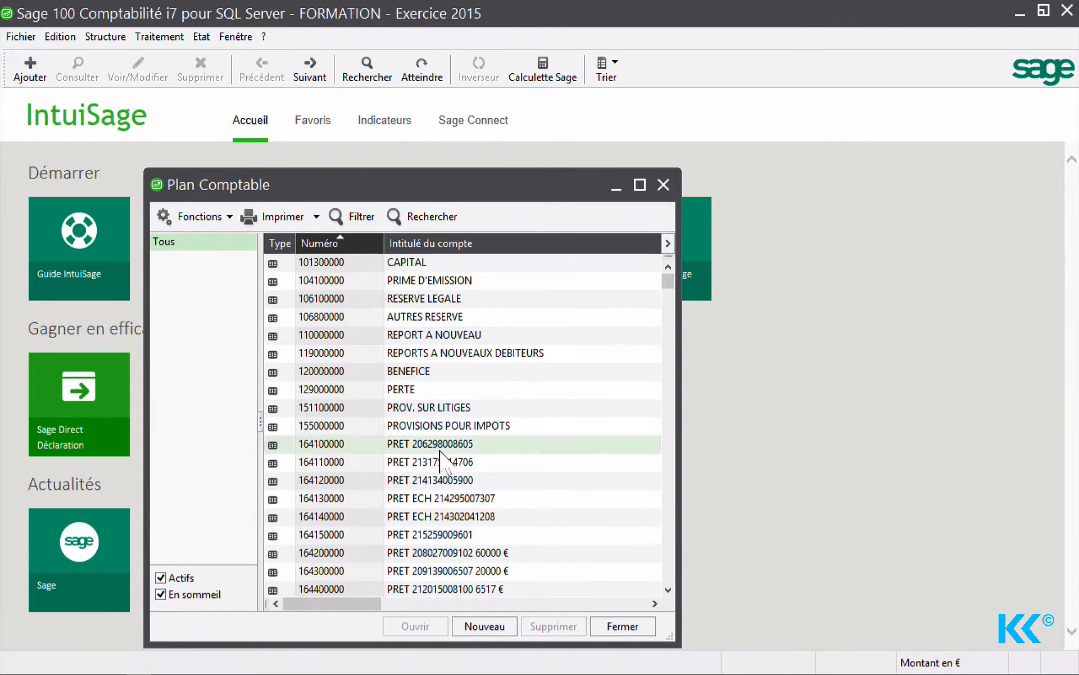
pyautogui.moveTo(667, 283)
pyautogui.mouseDown()
pyautogui.moveTo(646, 440)
pyautogui.moveTo(659, 261)
pyautogui.mouseUp()
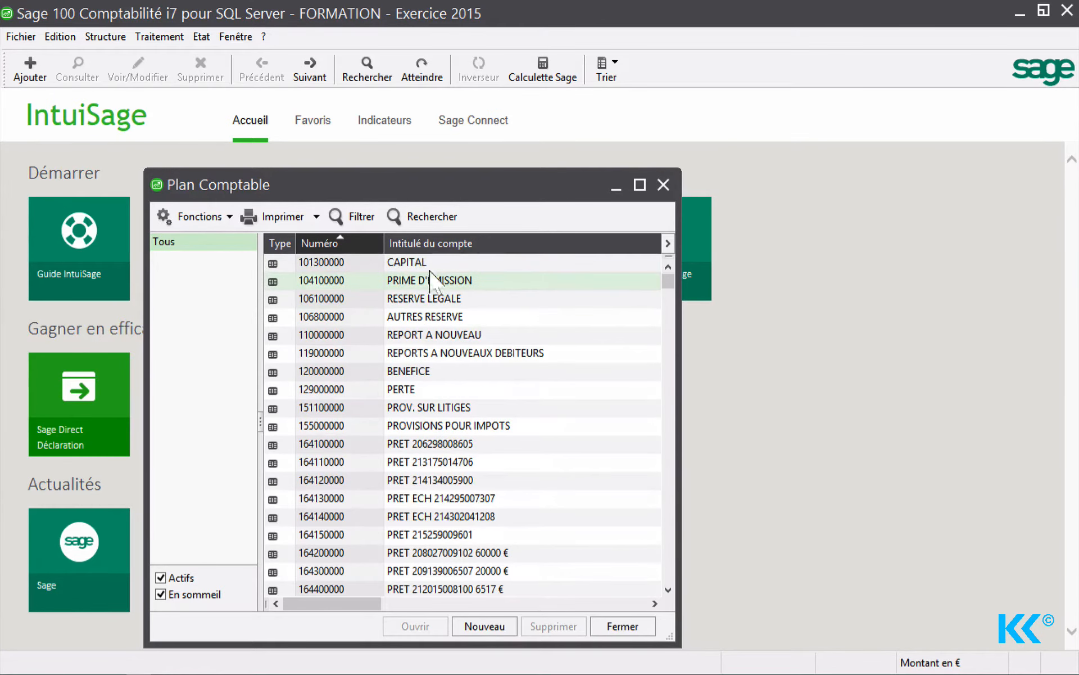
# - Check the Num_OLD free field of the CAPITAL account, and close the record and the chart of accounts
pyautogui.click(393, 263)
pyautogui.doubleClick(393, 264)
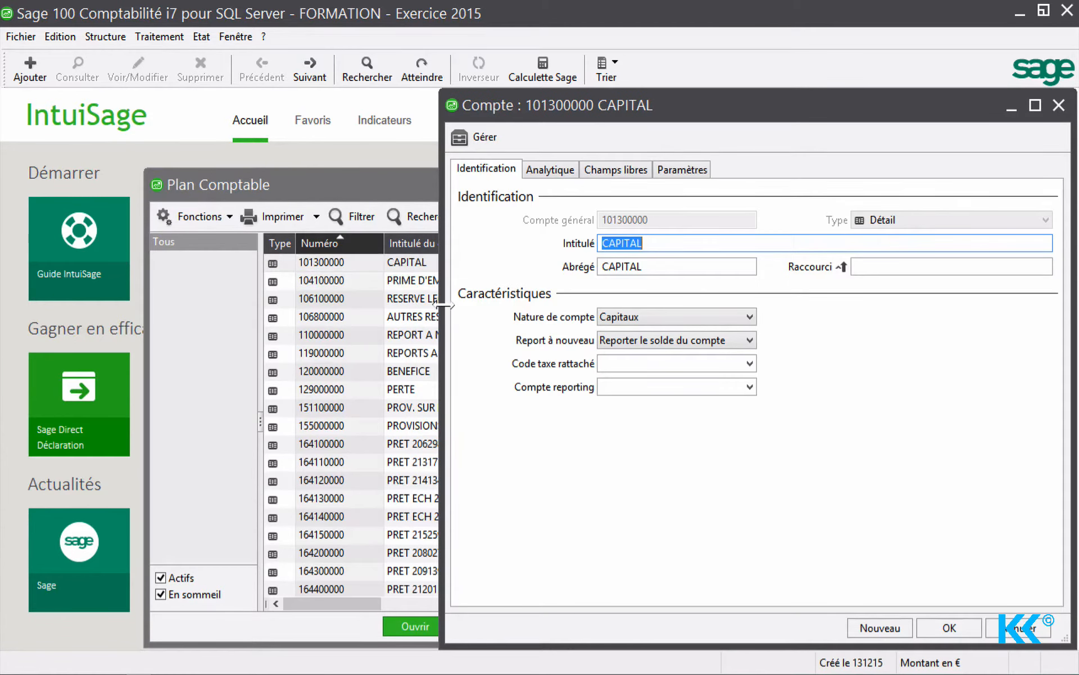
pyautogui.click(611, 169)
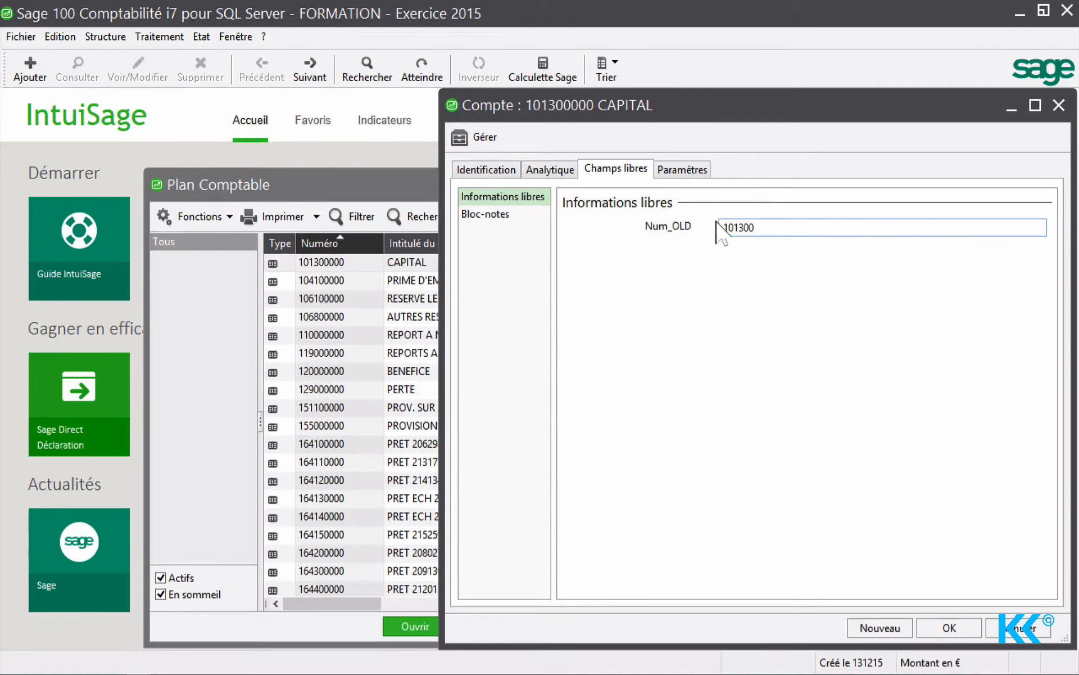
pyautogui.doubleClick(756, 225)
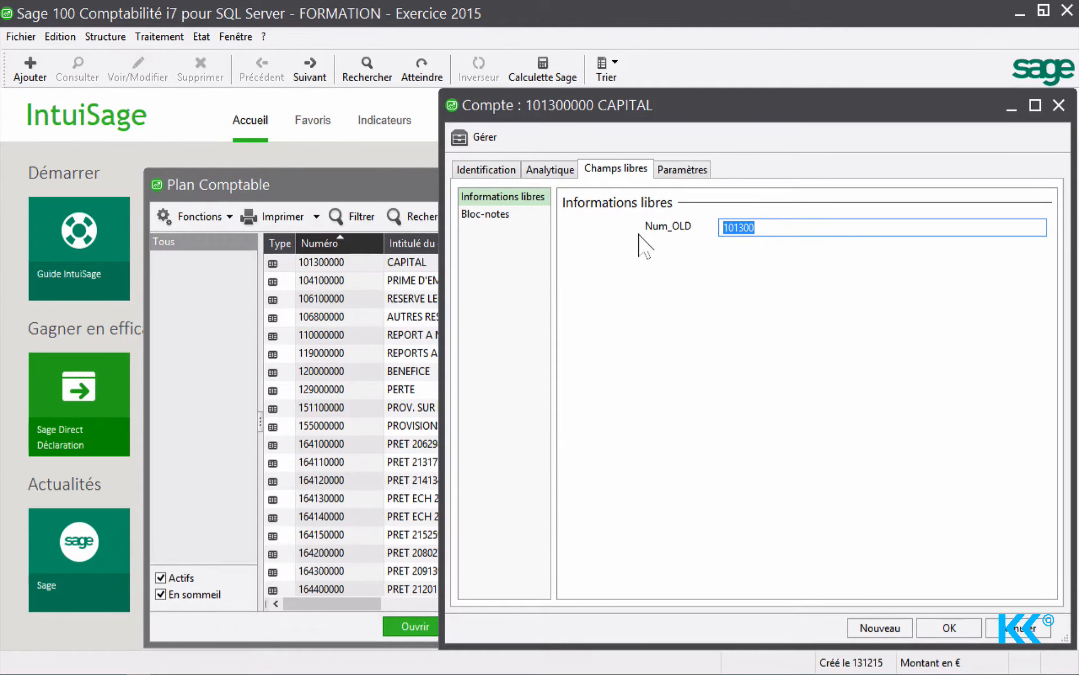
pyautogui.click(928, 618)
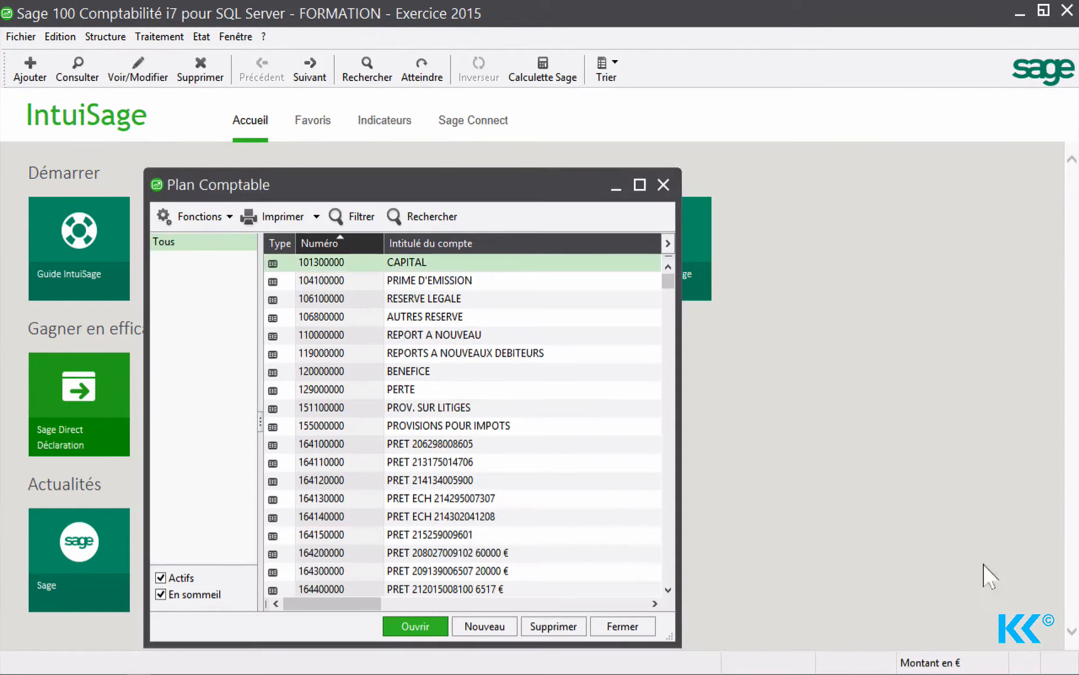
pyautogui.click(663, 184)
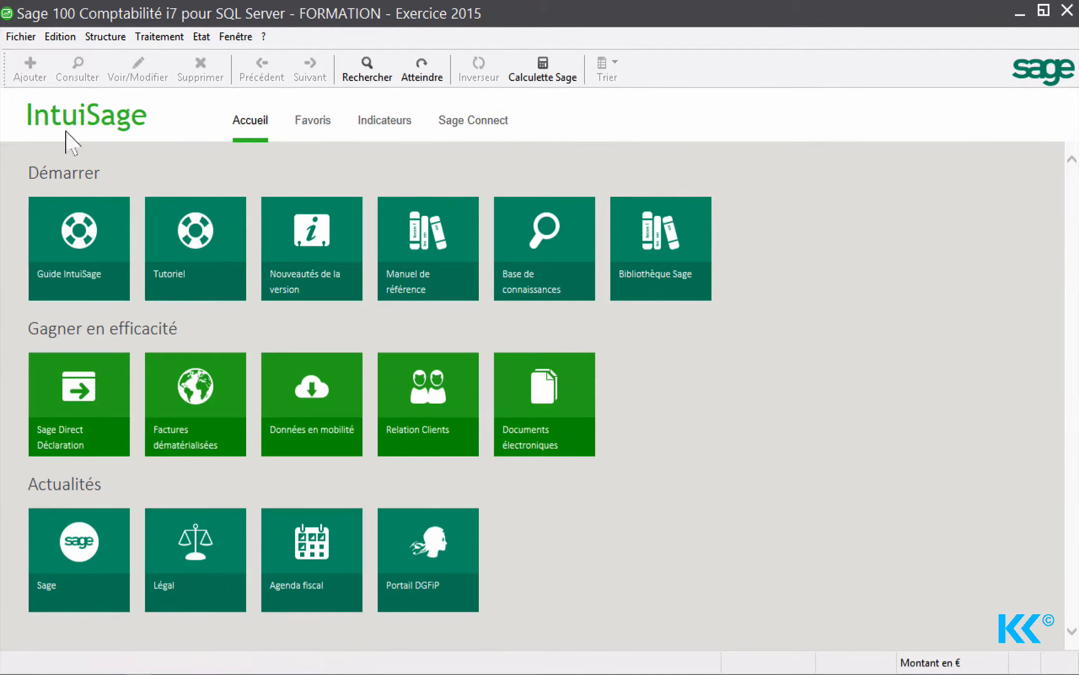
# - Import the third-party accounts from the Import PCT text file using the Modele import PCT custom format
pyautogui.click(14, 35)
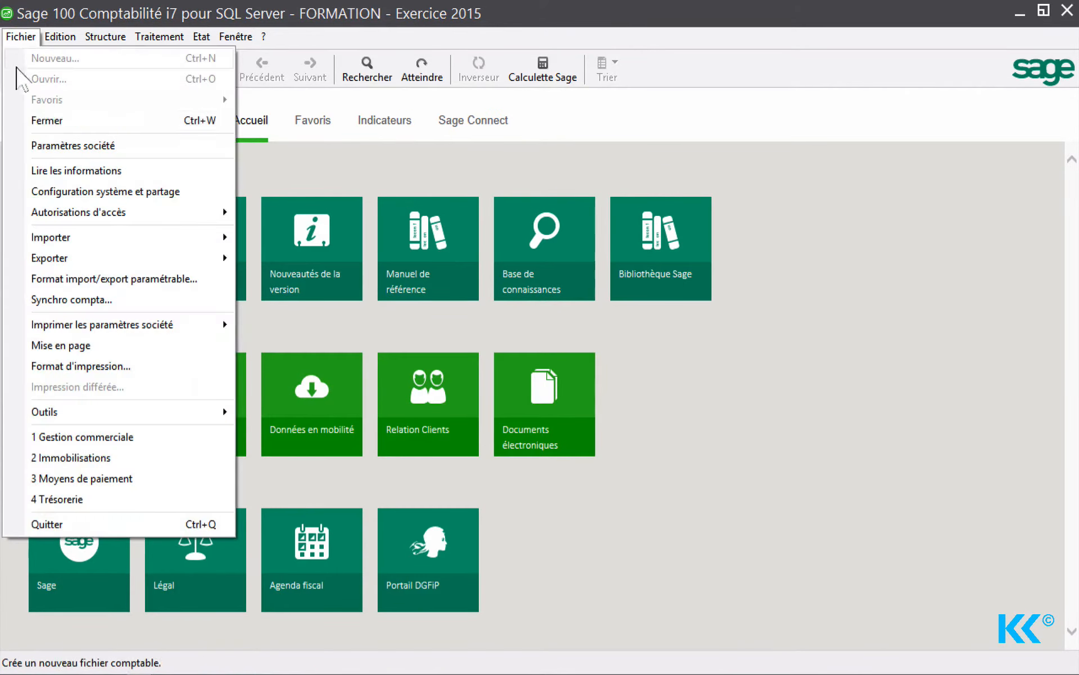
pyautogui.moveTo(63, 233)
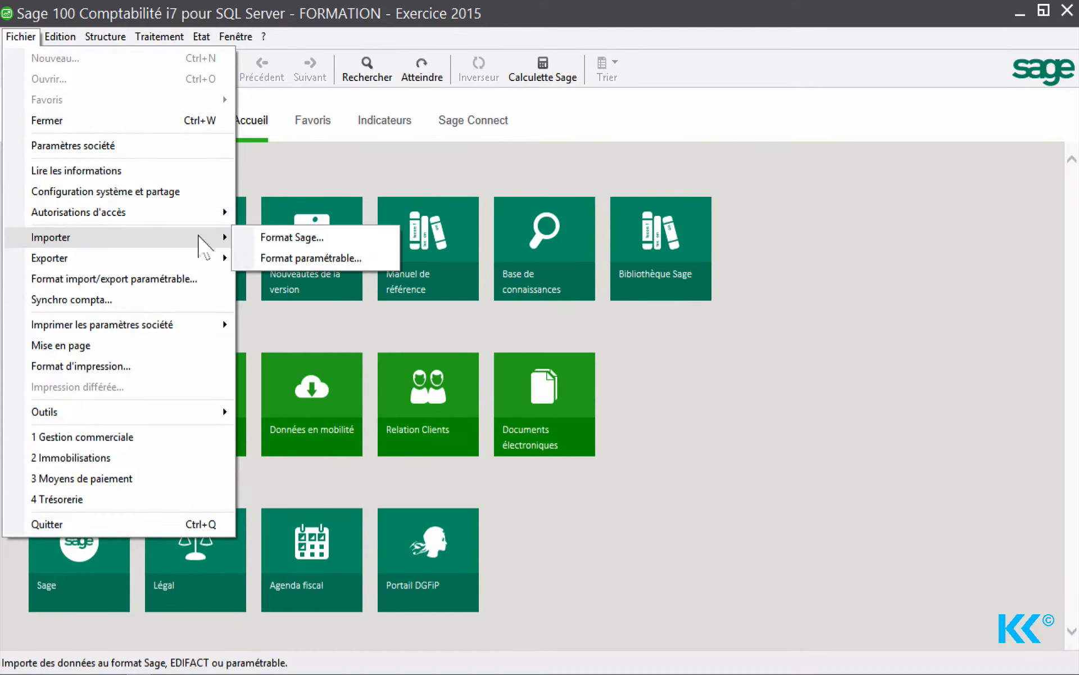
pyautogui.click(265, 251)
pyautogui.click(130, 131)
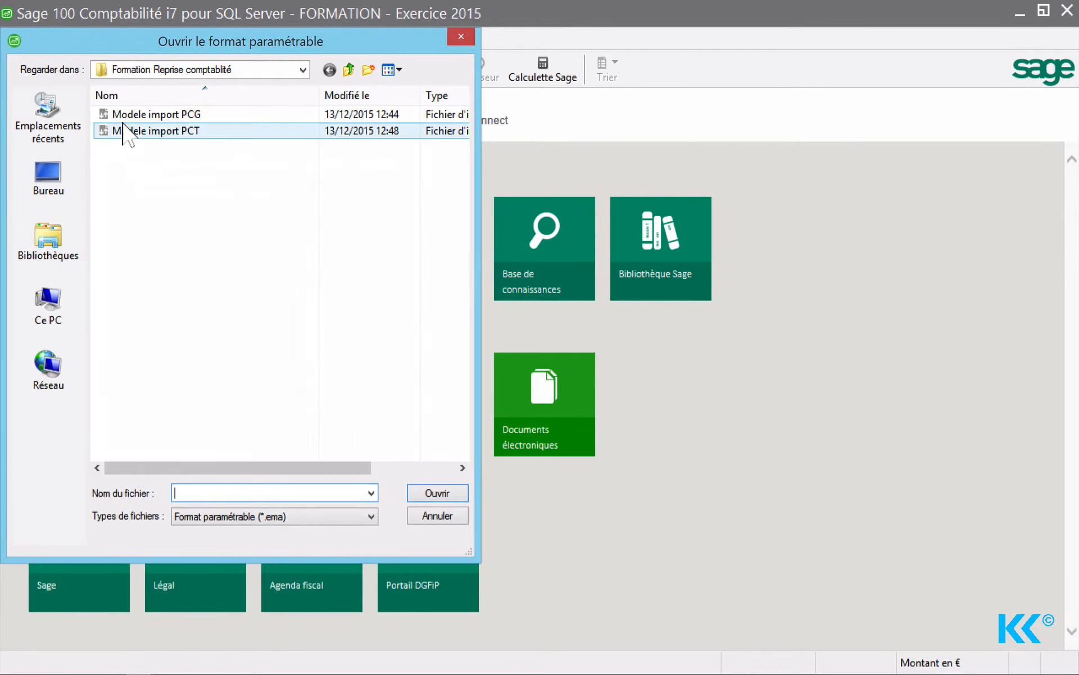
pyautogui.click(437, 493)
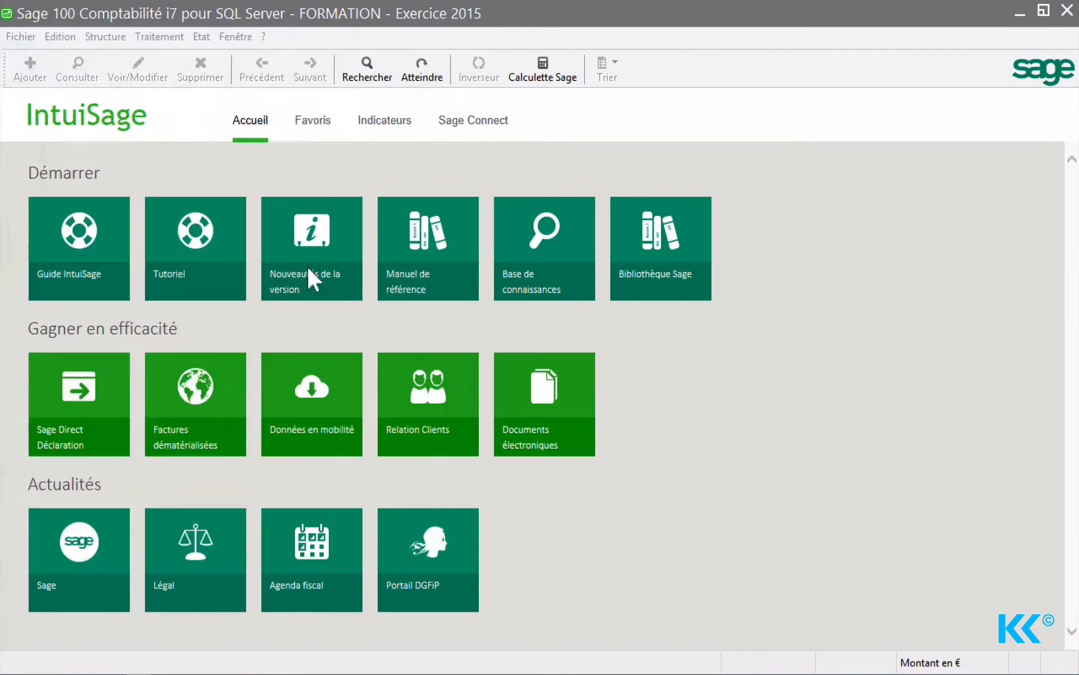
pyautogui.click(141, 130)
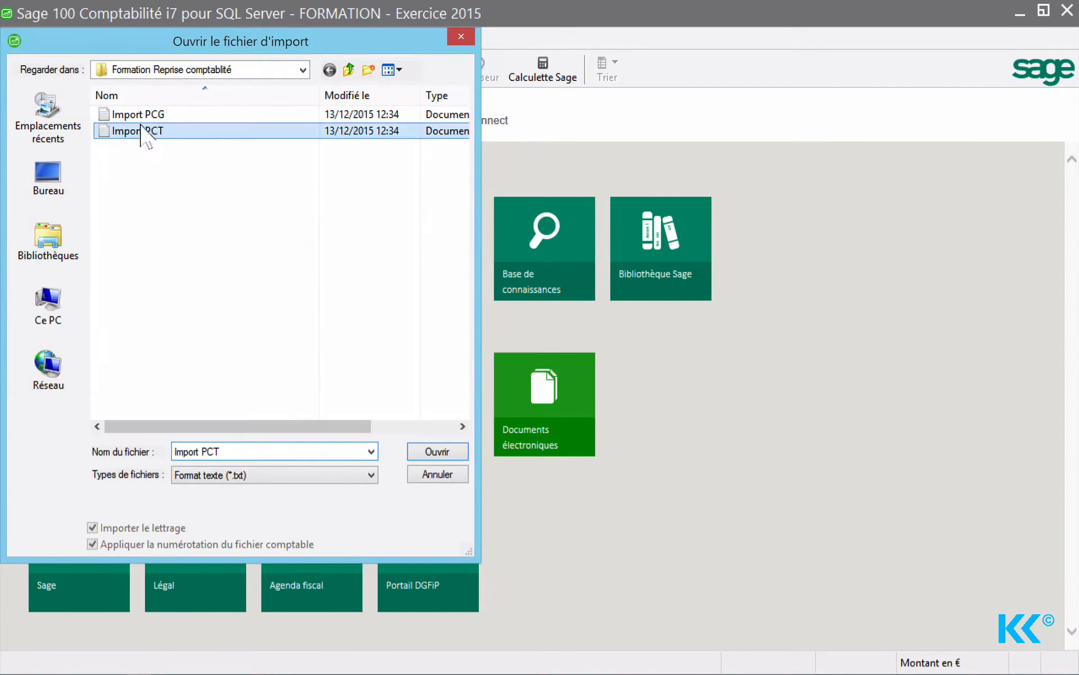
pyautogui.click(430, 450)
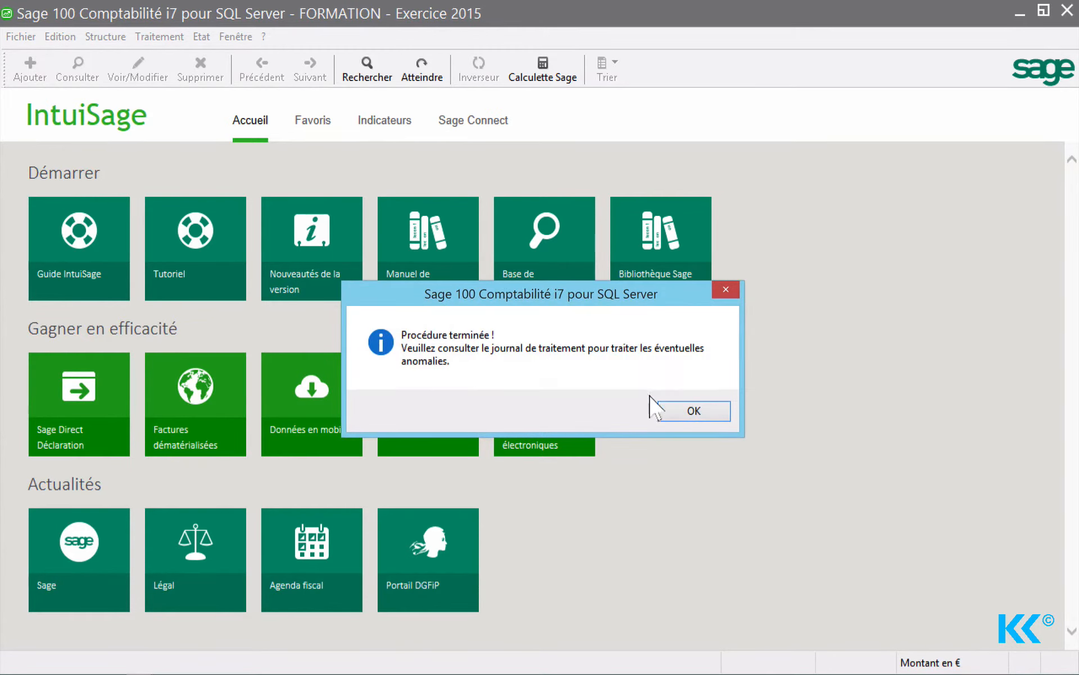
pyautogui.click(687, 410)
# - Review the processing log for the third-party accounts import and close it
pyautogui.click(52, 38)
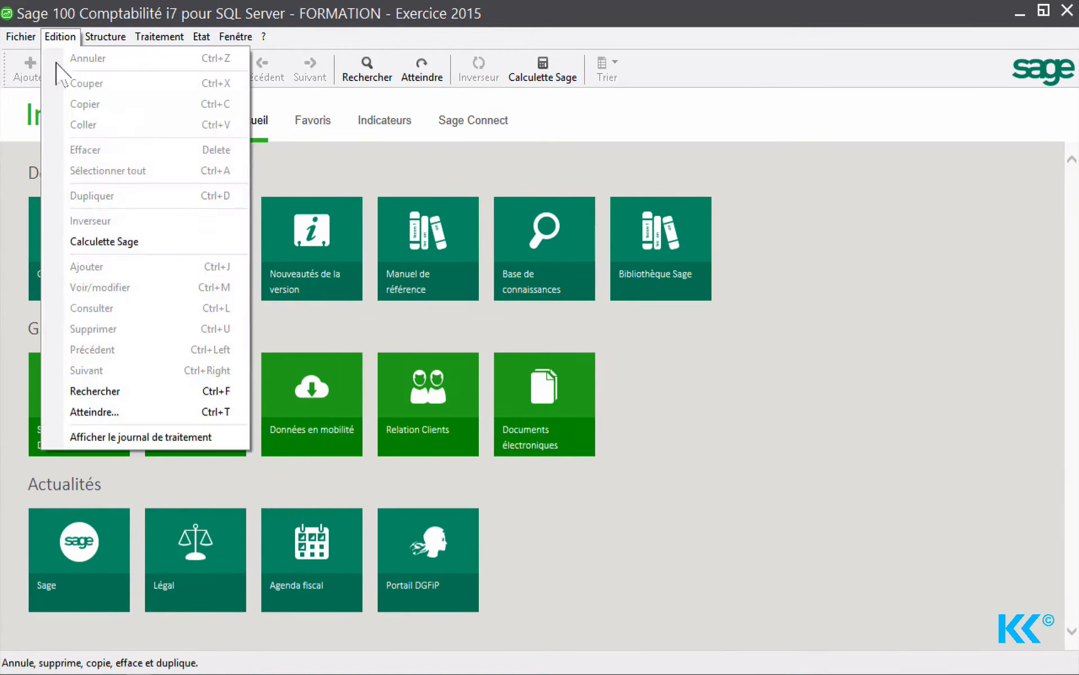
pyautogui.click(94, 435)
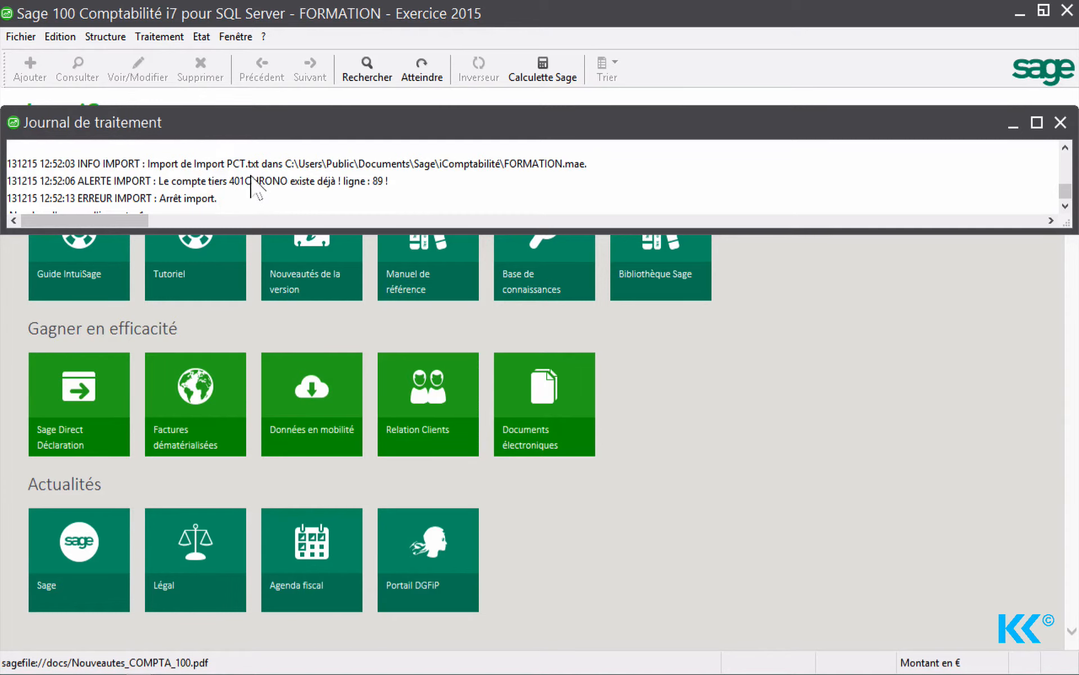
pyautogui.click(1060, 122)
# - Open the third-party accounts list and view the client, supplier and employee categories, ending on the clients
pyautogui.click(103, 37)
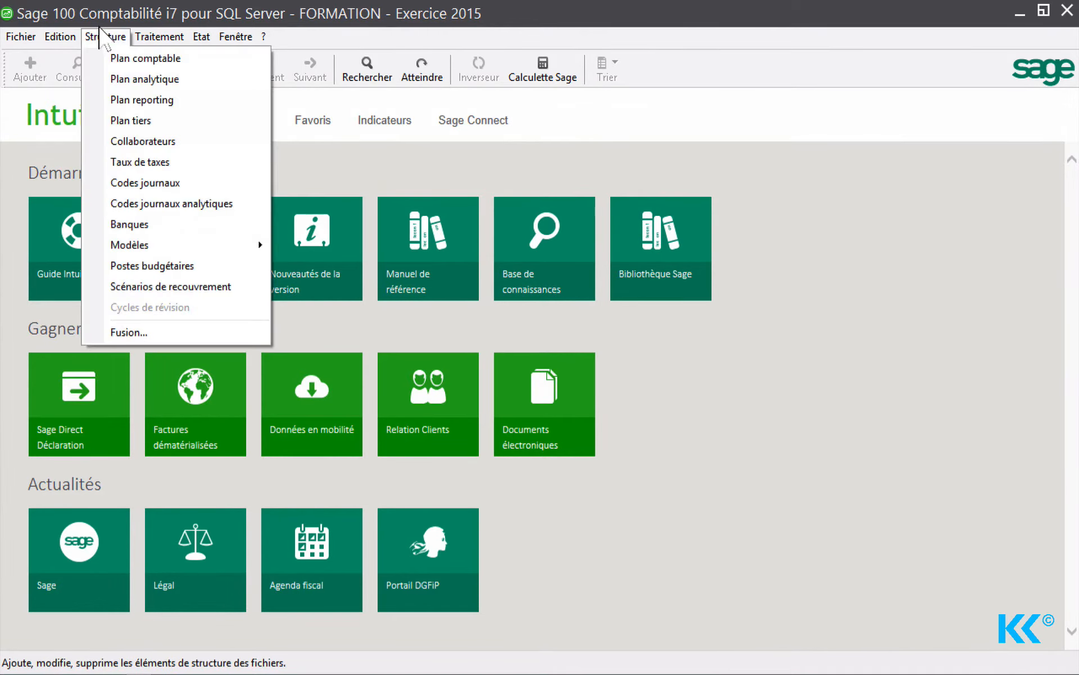
pyautogui.click(115, 121)
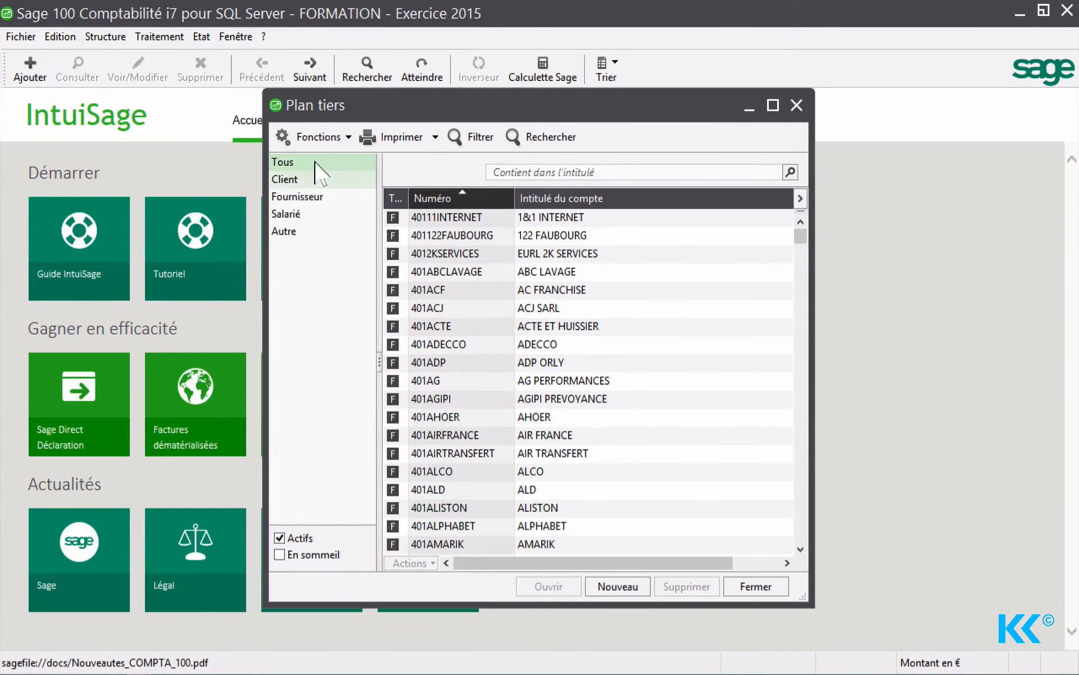
pyautogui.click(295, 179)
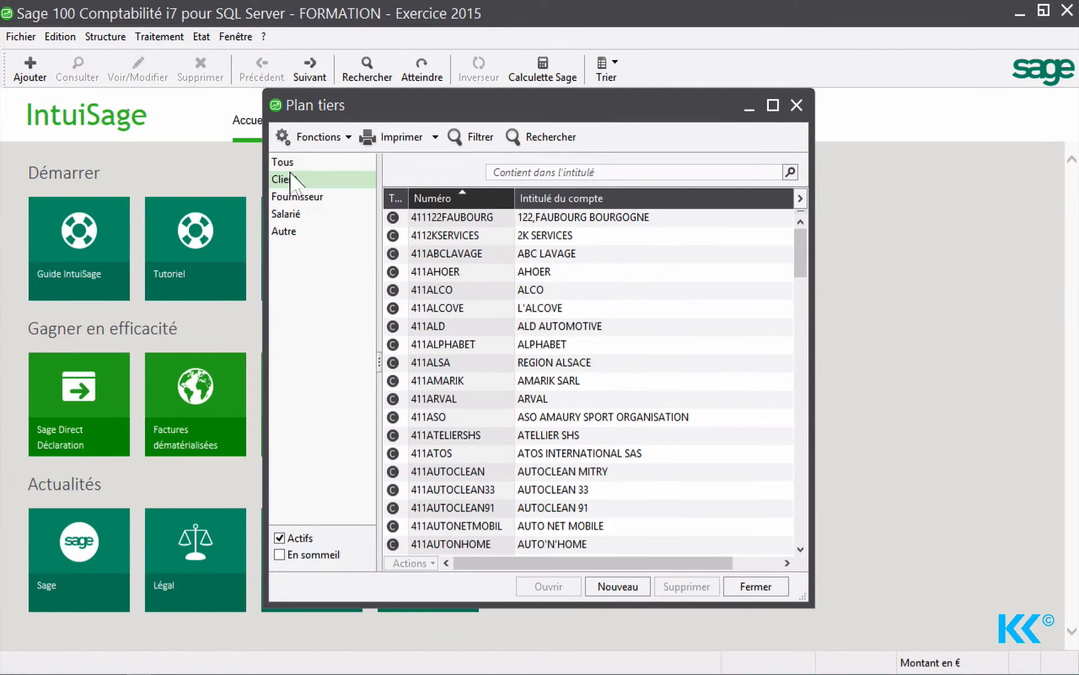
pyautogui.click(327, 197)
pyautogui.click(314, 213)
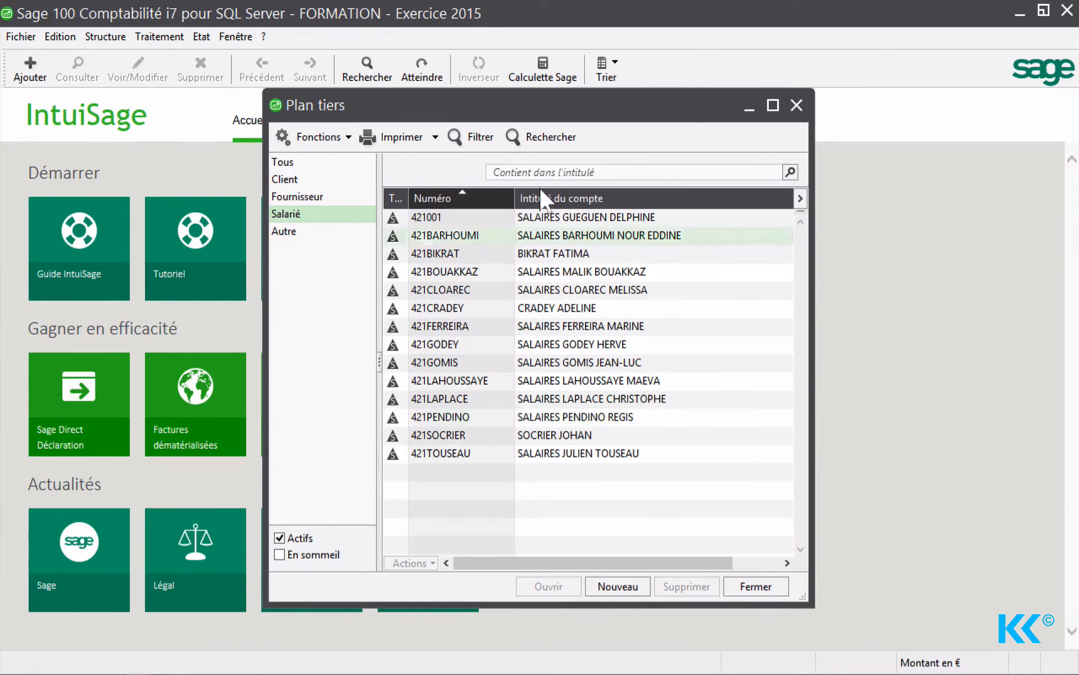
pyautogui.click(292, 196)
pyautogui.click(284, 179)
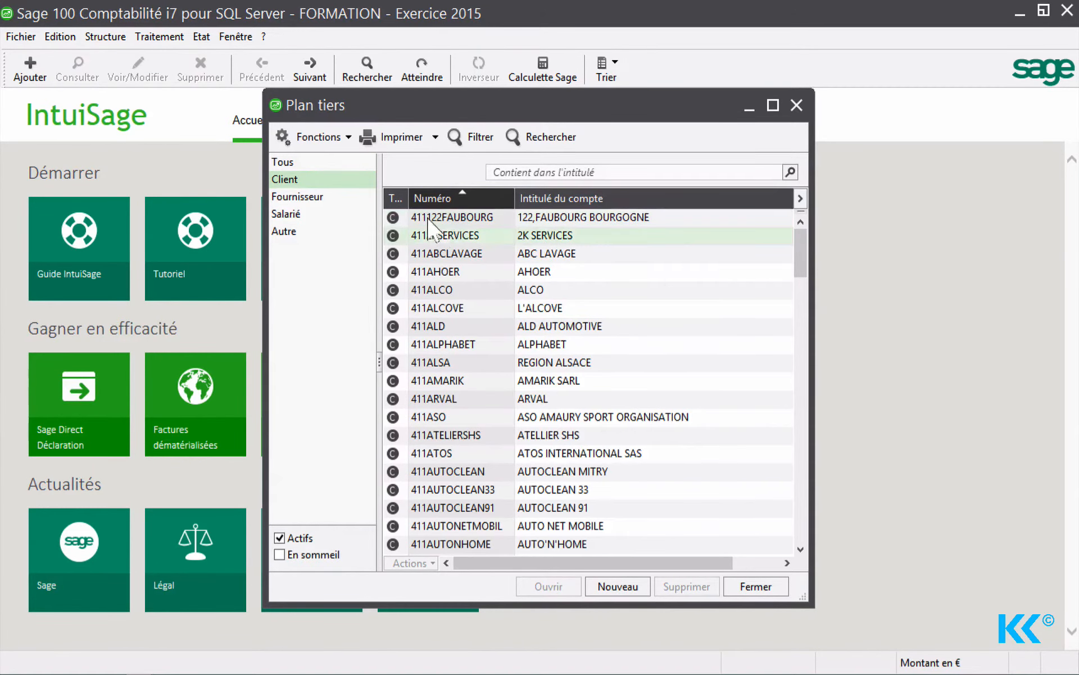
# - Check the Num_OLD free field in the first client's record and close the record
pyautogui.click(467, 216)
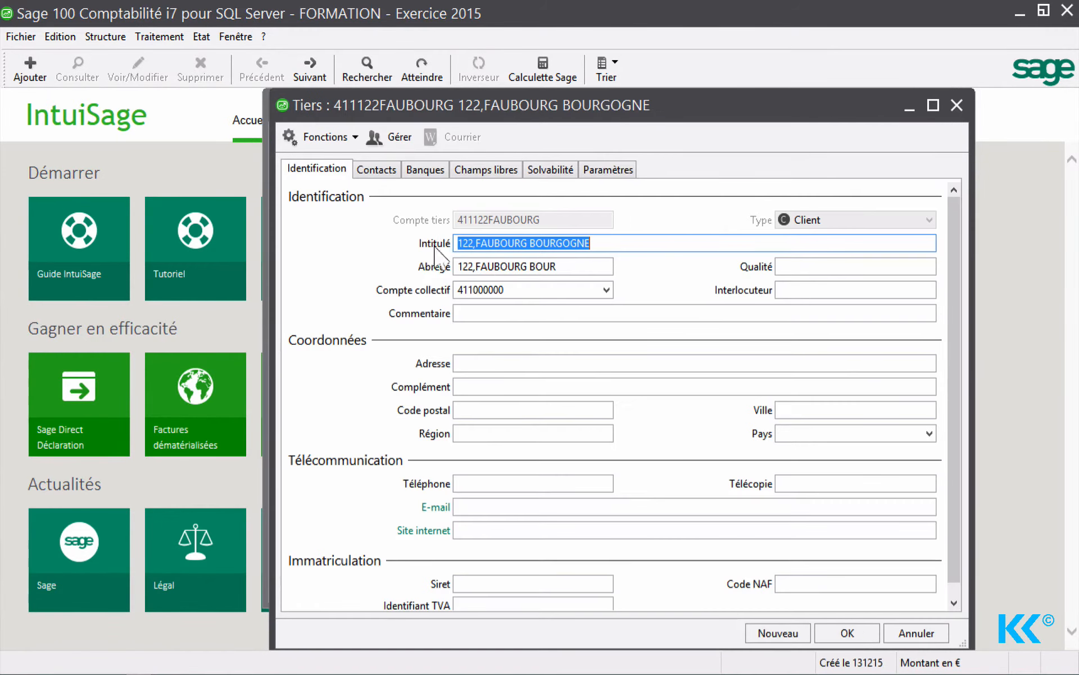
pyautogui.click(459, 169)
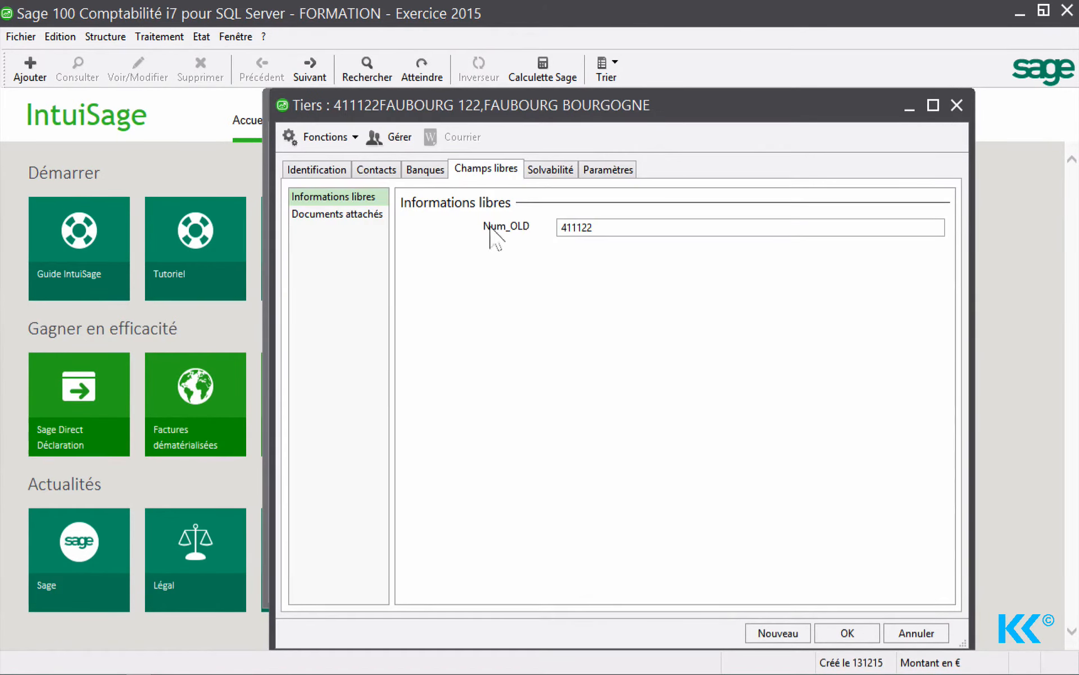
pyautogui.click(573, 227)
pyautogui.click(872, 631)
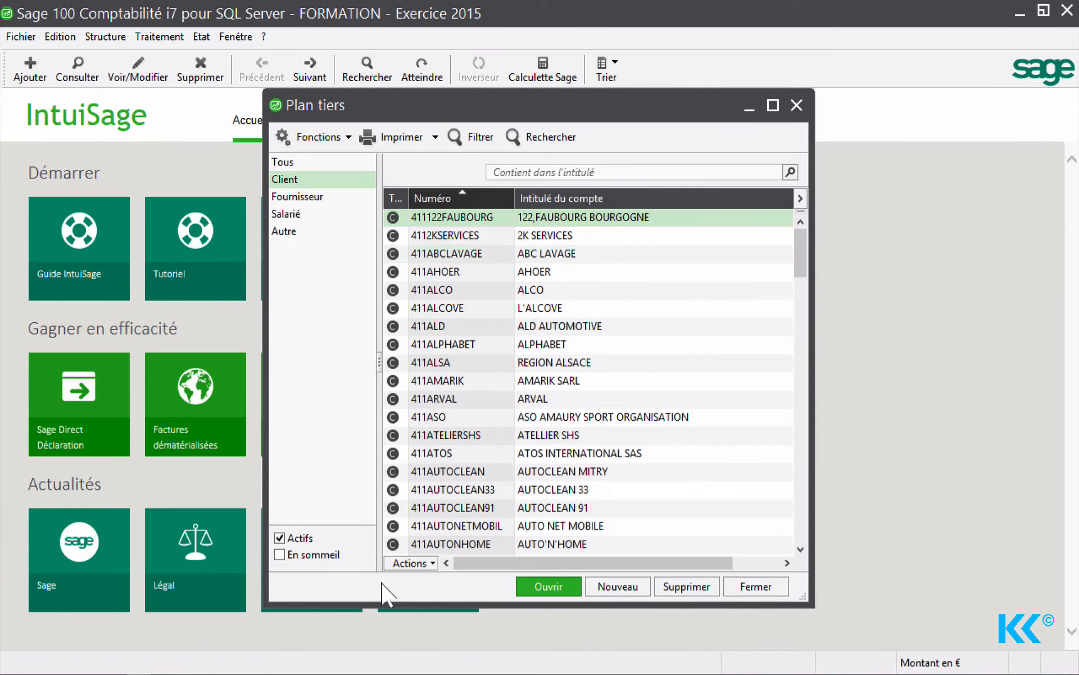